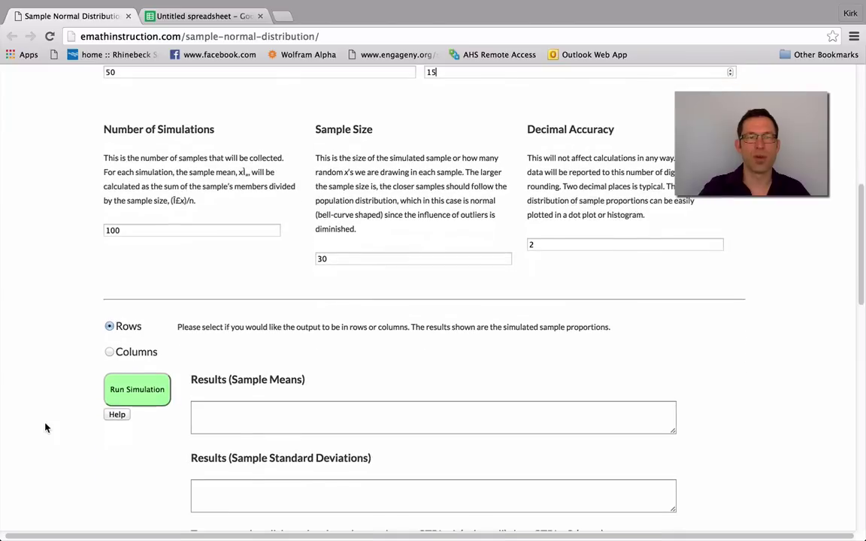
Run the 100 simulations of size 30 with column output and dismiss the completion alert.
left_click(109, 353)
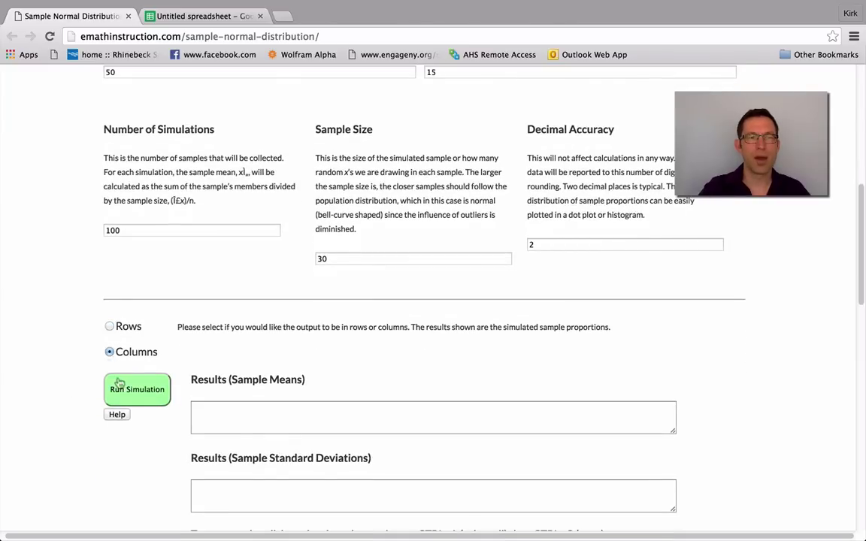
left_click(137, 396)
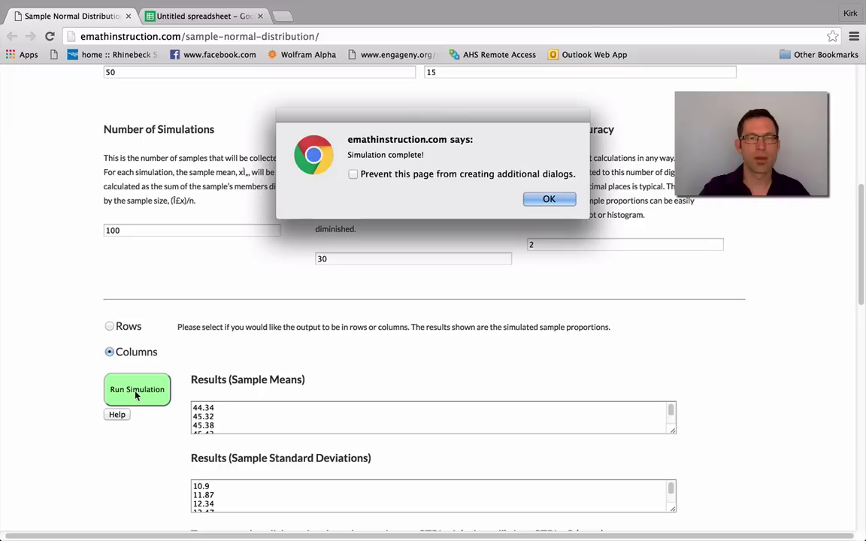
left_click(535, 199)
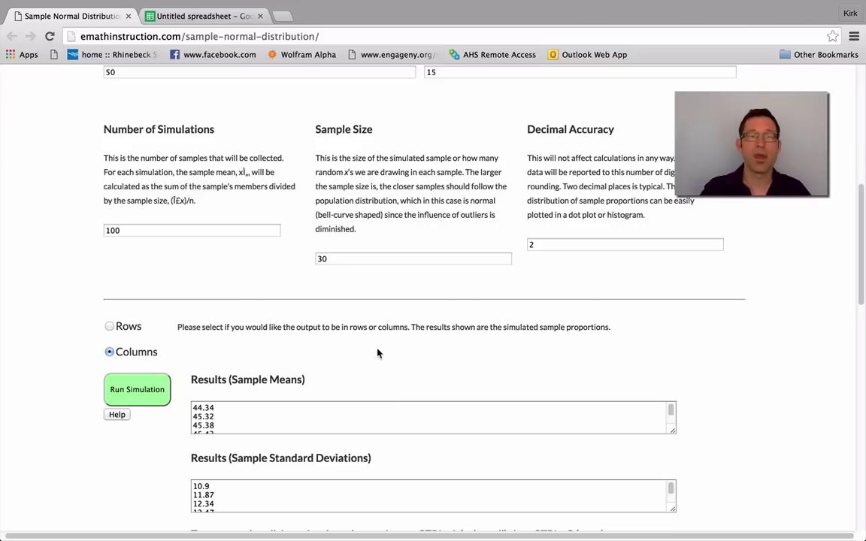
left_click(242, 419)
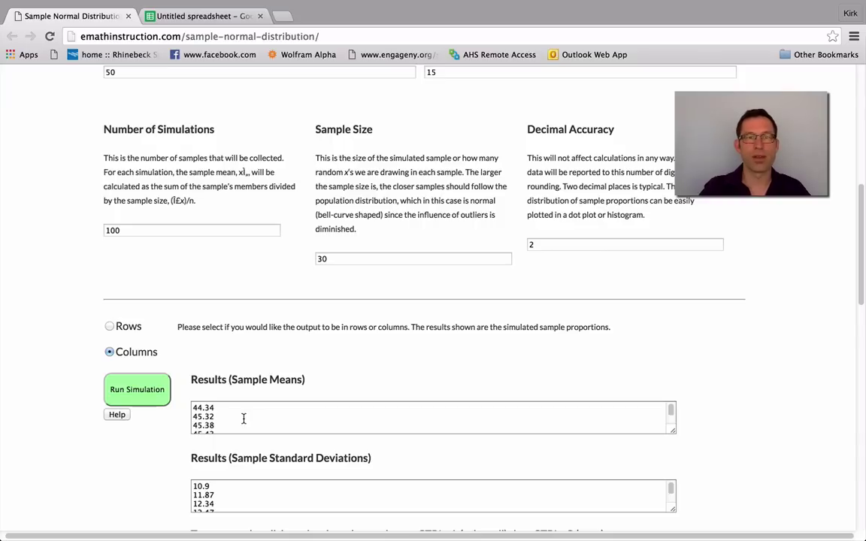
key("ctrl+Up")
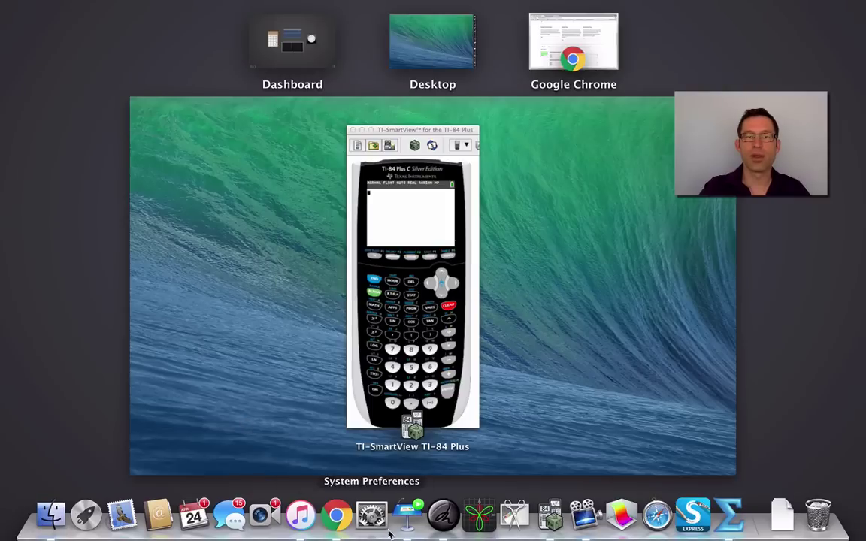
left_click(409, 517)
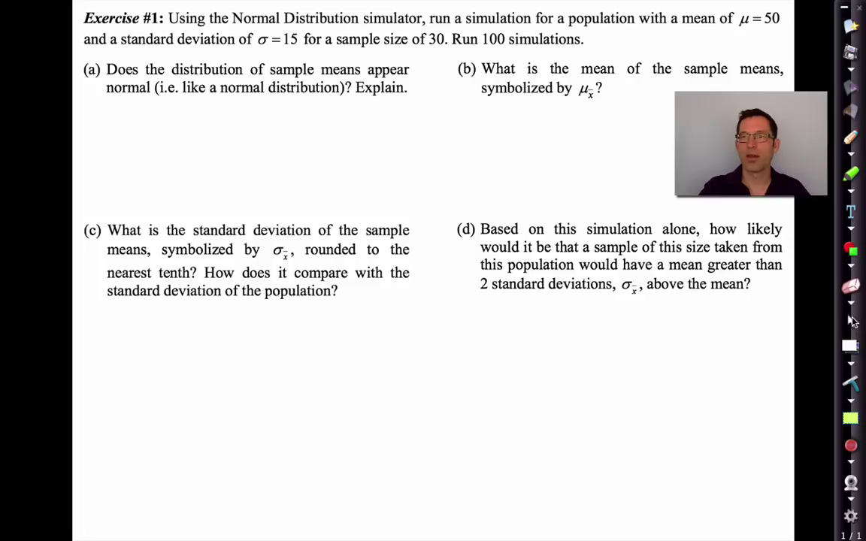
left_click(850, 320)
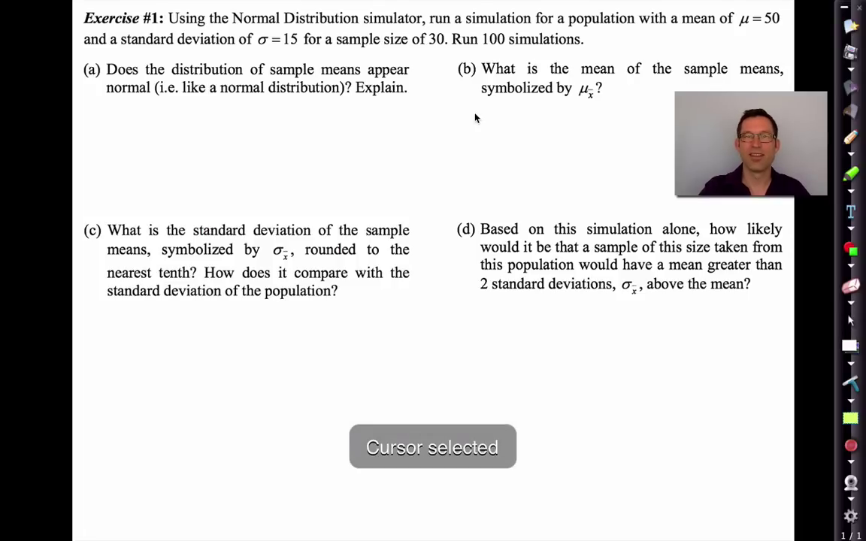
key("ctrl+Up")
left_click(549, 43)
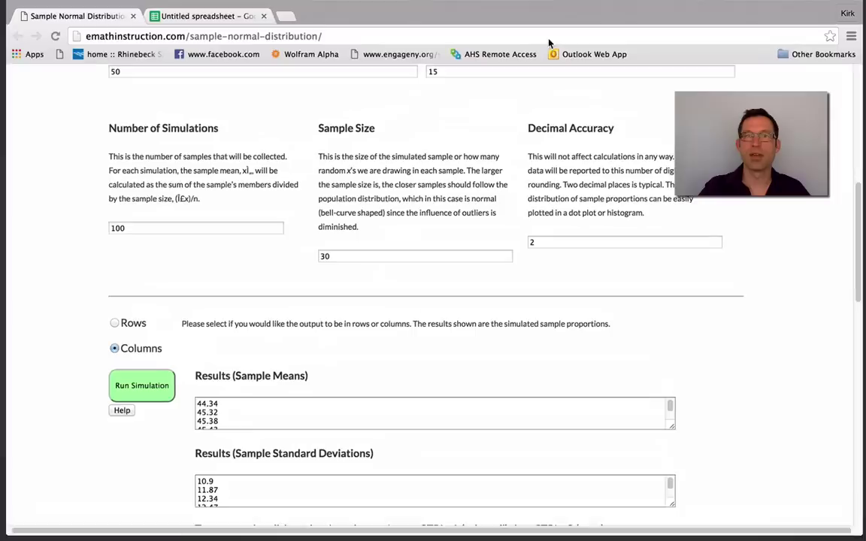
left_click(241, 408)
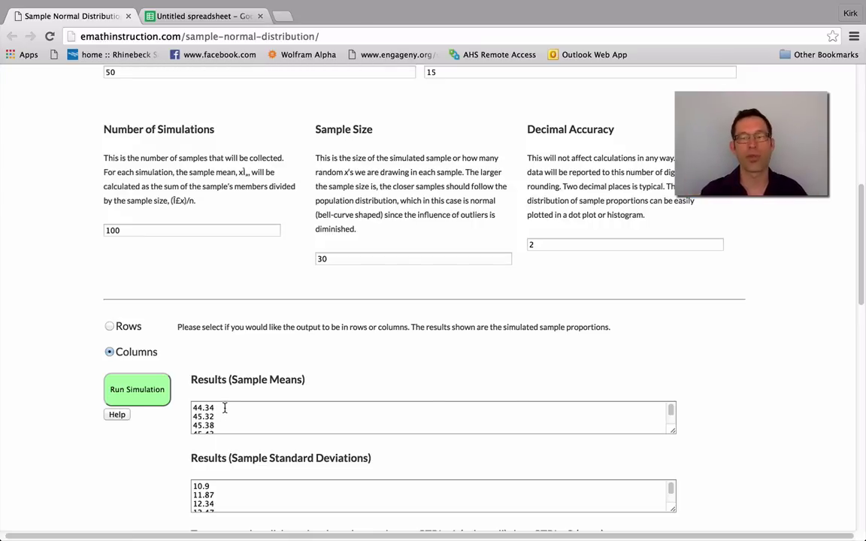
key("Down")
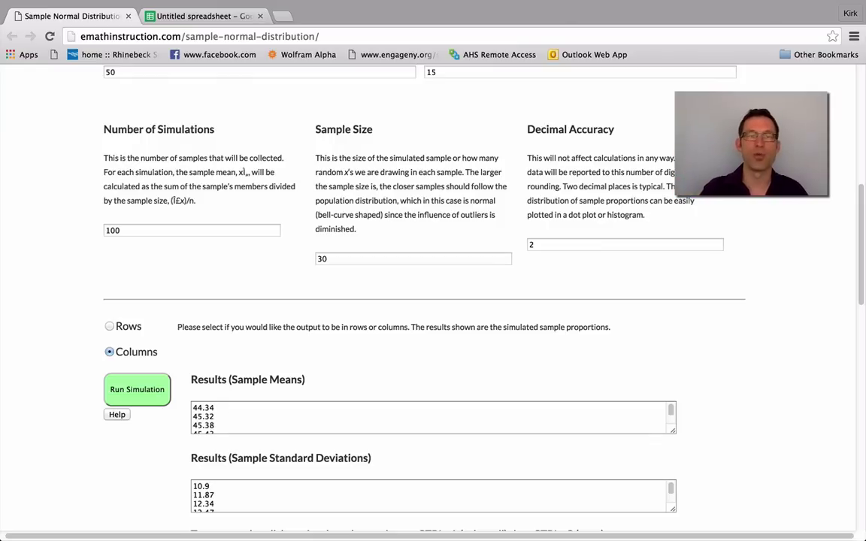
Scroll to Mean of Means 50.05, SD of Means 2.65 and the 44–55 sample-means histogram.
scroll(48, 398, "down", 6)
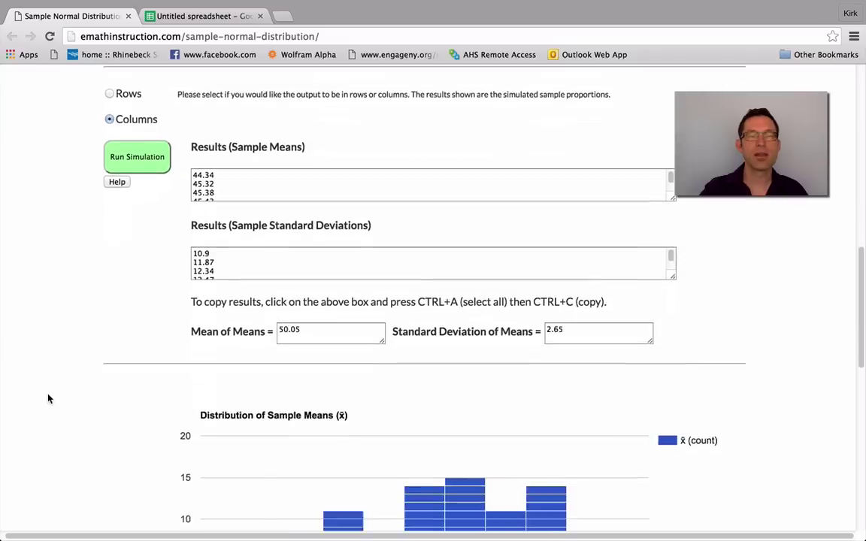
scroll(48, 398, "down", 2)
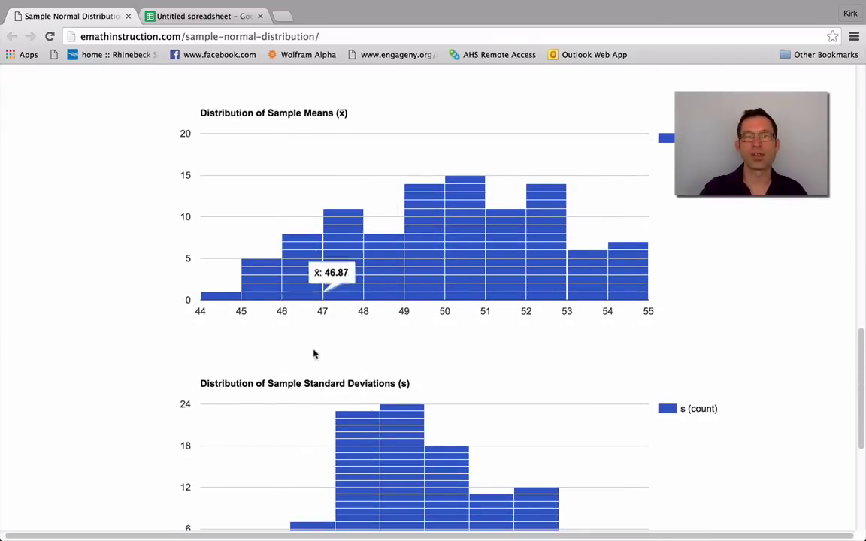
mouse_move(221, 301)
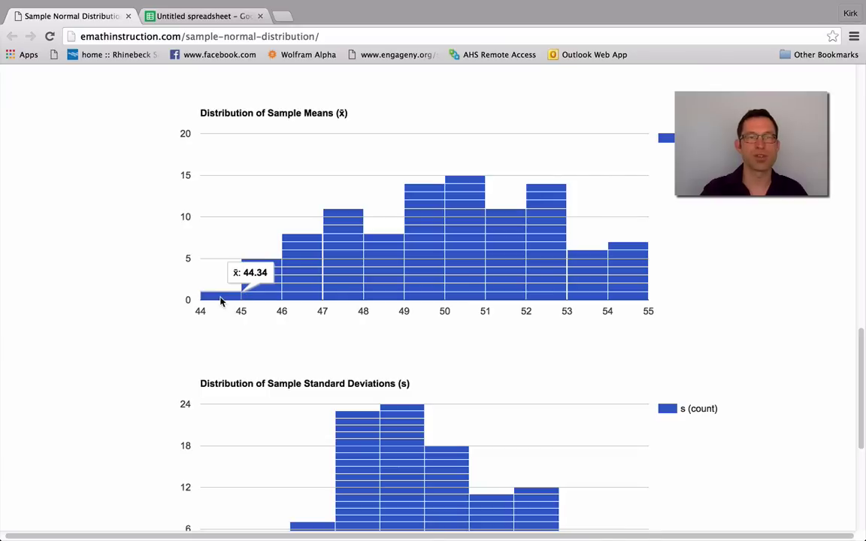
mouse_move(622, 254)
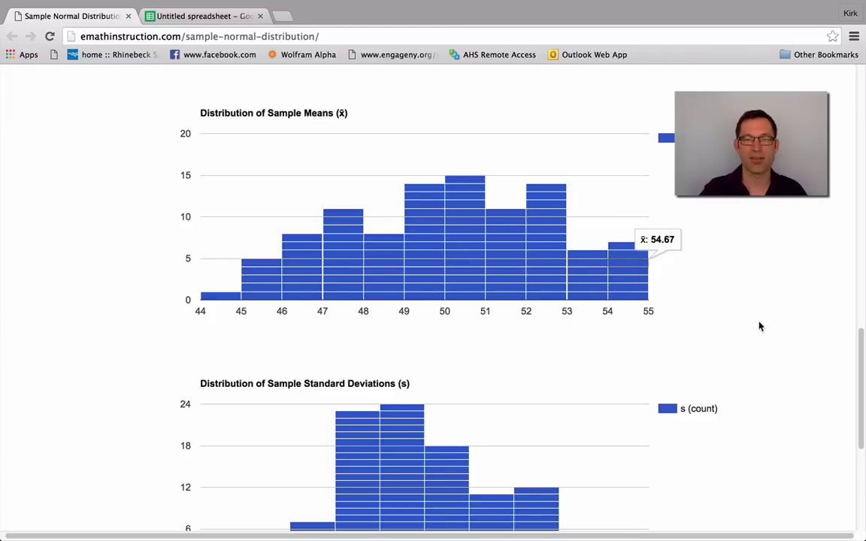
key("ctrl+Up")
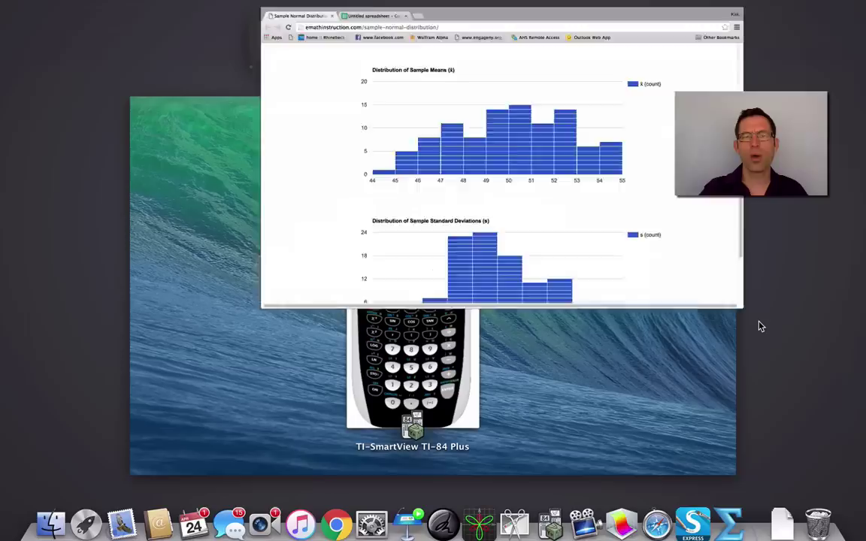
left_click(406, 515)
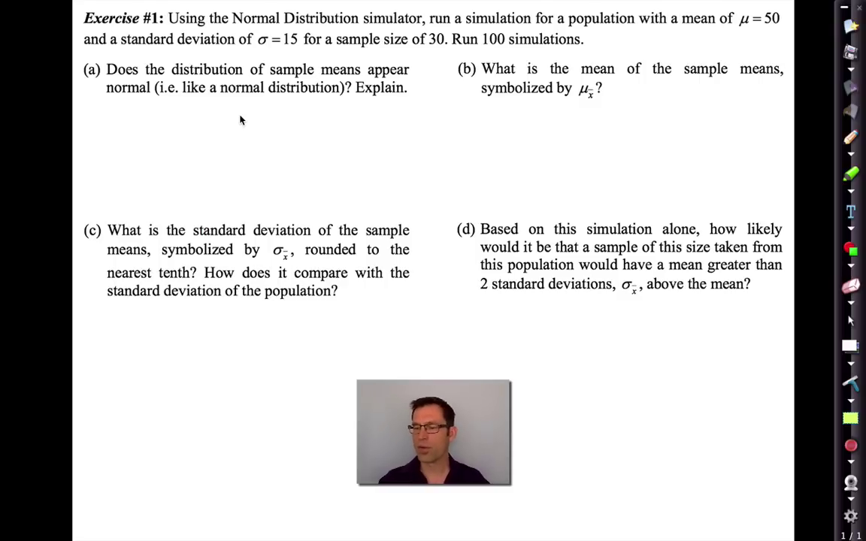
key("ctrl+Up")
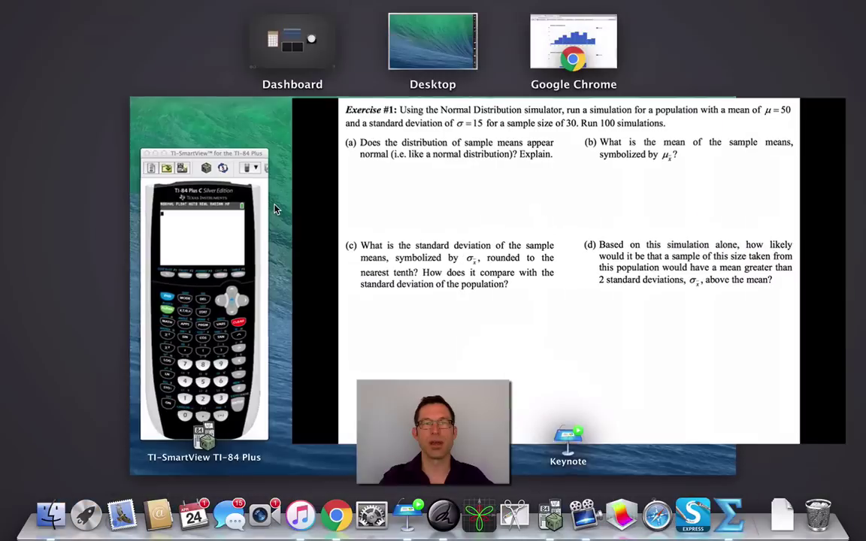
left_click(548, 55)
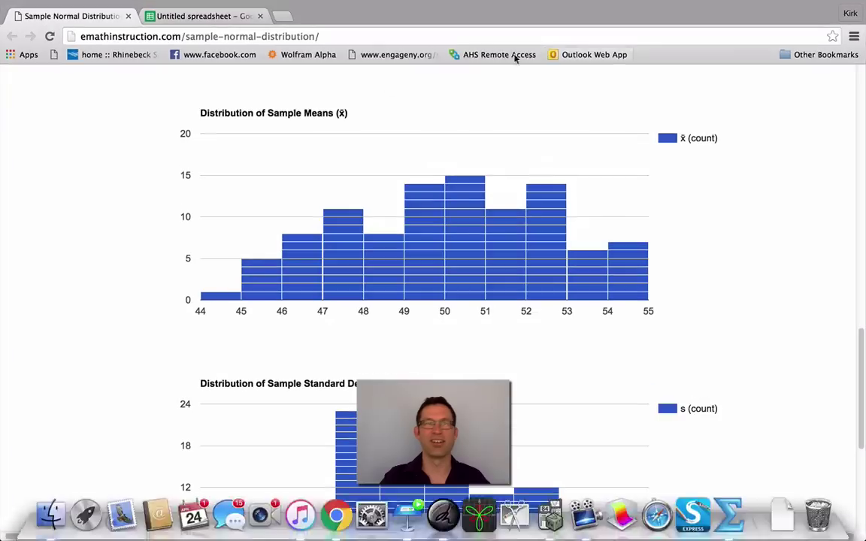
scroll(150, 161, "up", 10)
scroll(150, 161, "up", 8)
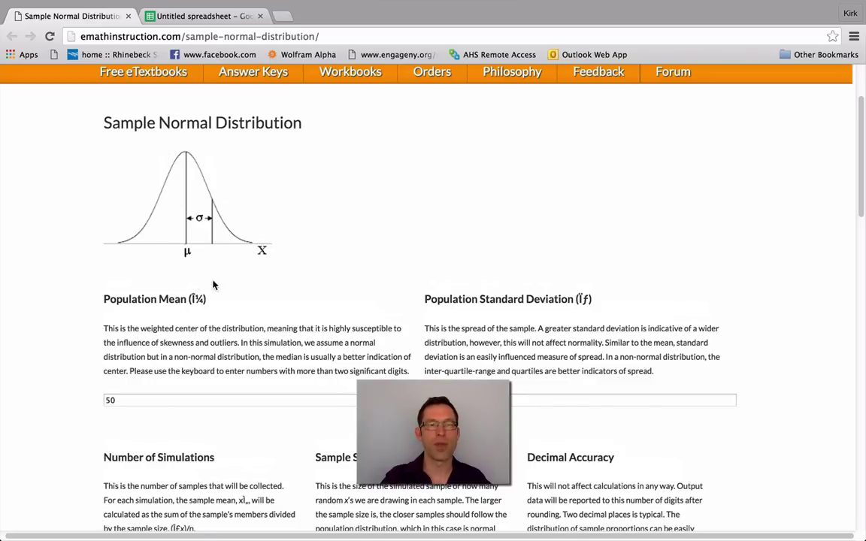
scroll(213, 284, "down", 10)
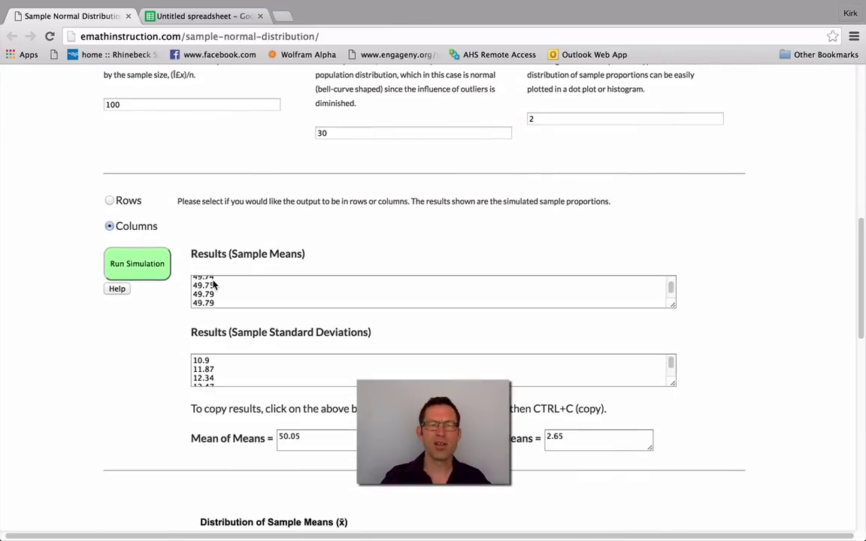
scroll(64, 353, "down", 5)
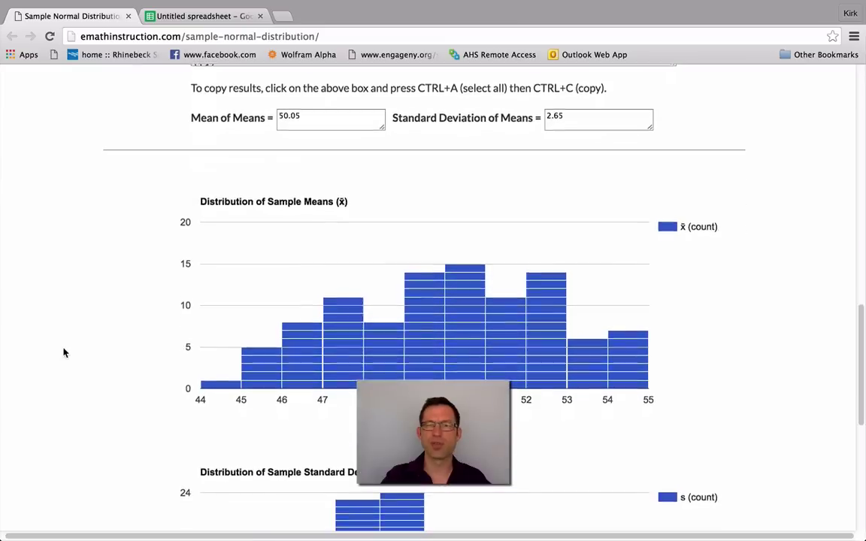
scroll(64, 352, "down", 1)
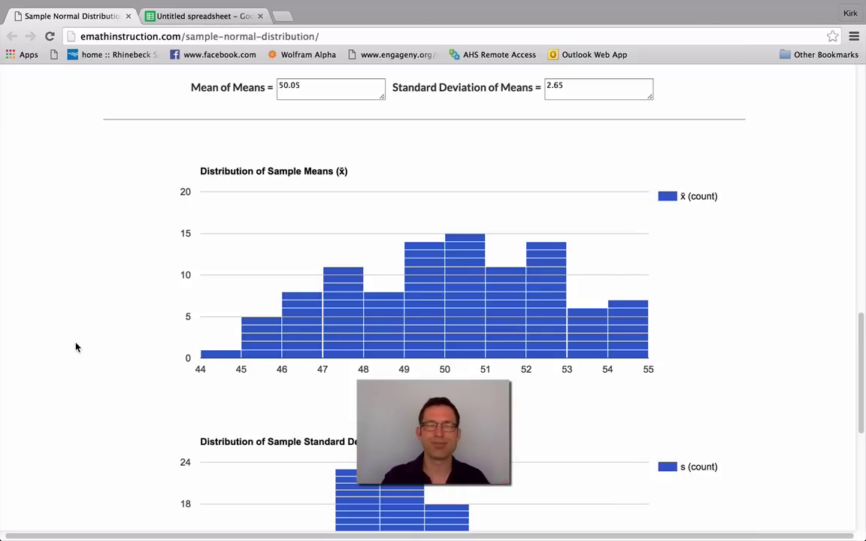
key("ctrl+Up")
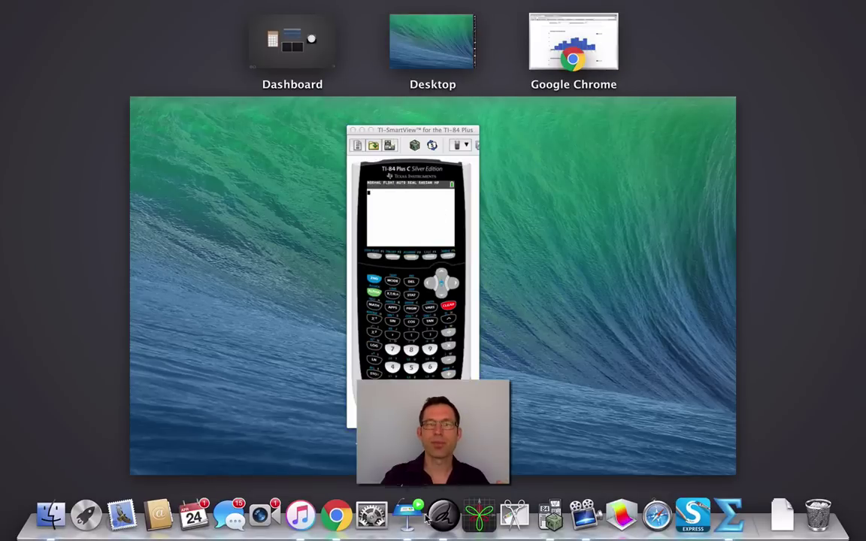
key("ctrl+Up")
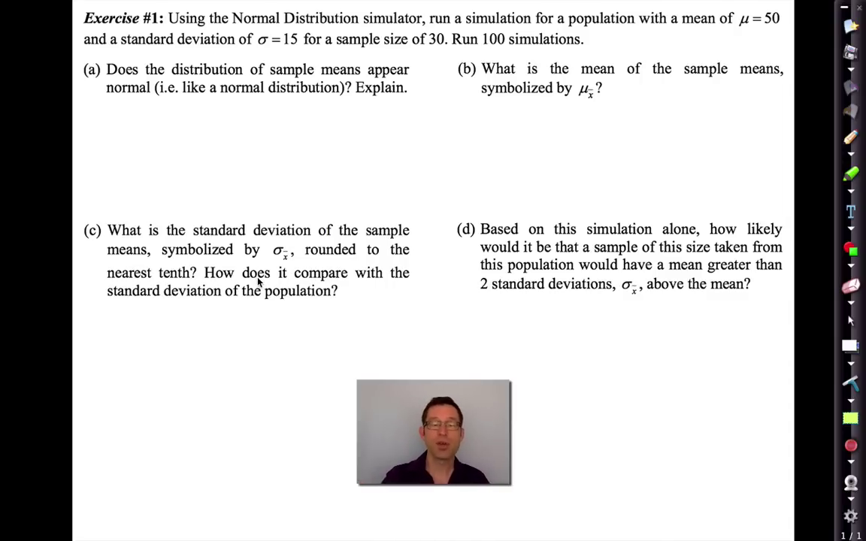
key("ctrl+Up")
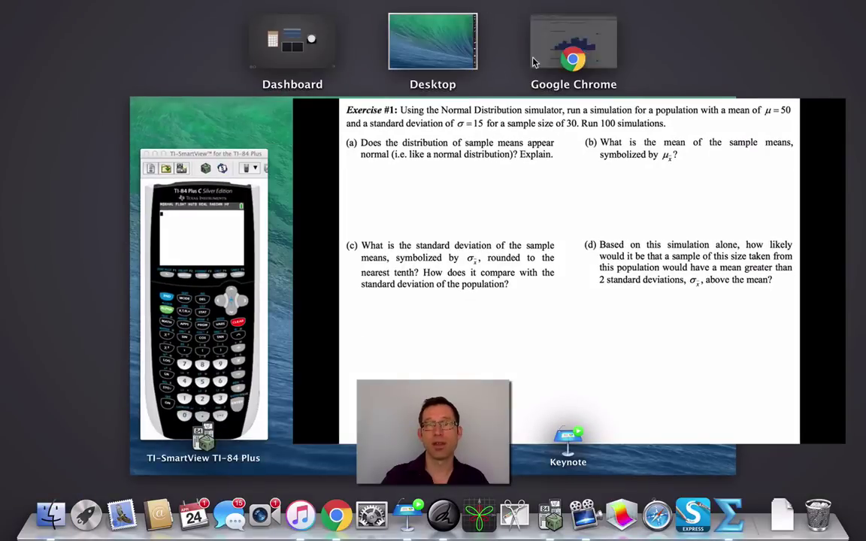
left_click(532, 62)
scroll(128, 218, "up", 2)
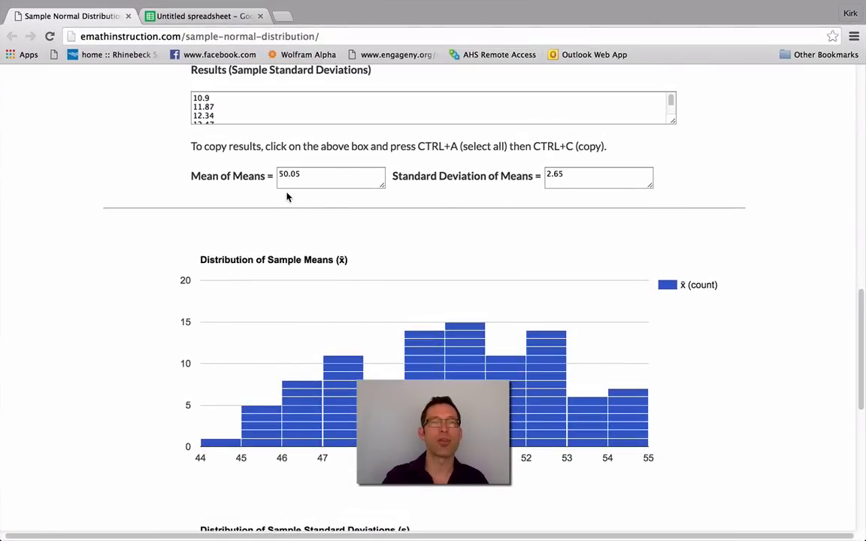
Select every value in the Results (Sample Means) box for copying into the Untitled spreadsheet.
scroll(97, 160, "up", 5)
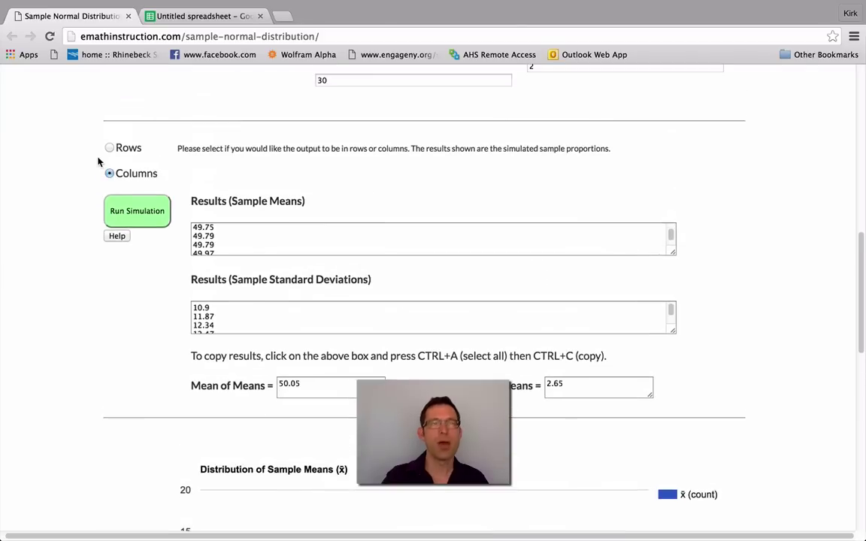
scroll(98, 161, "up", 1)
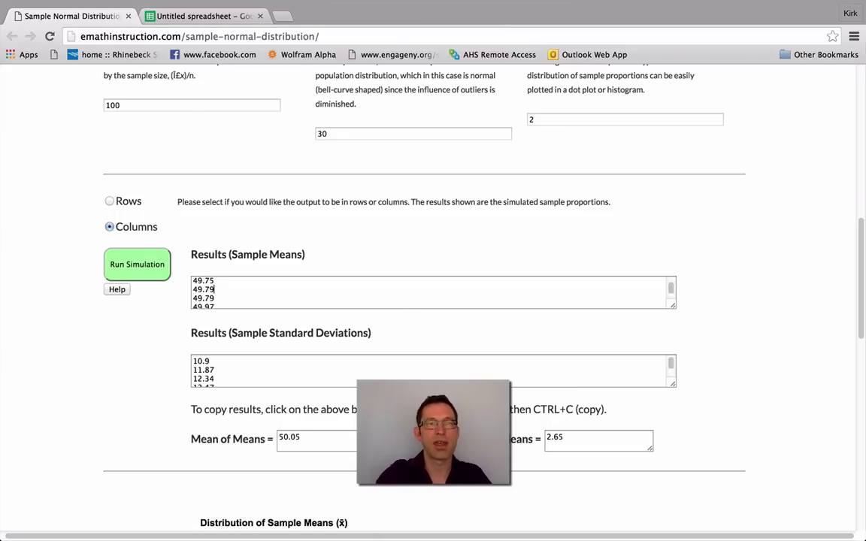
key("ctrl+a")
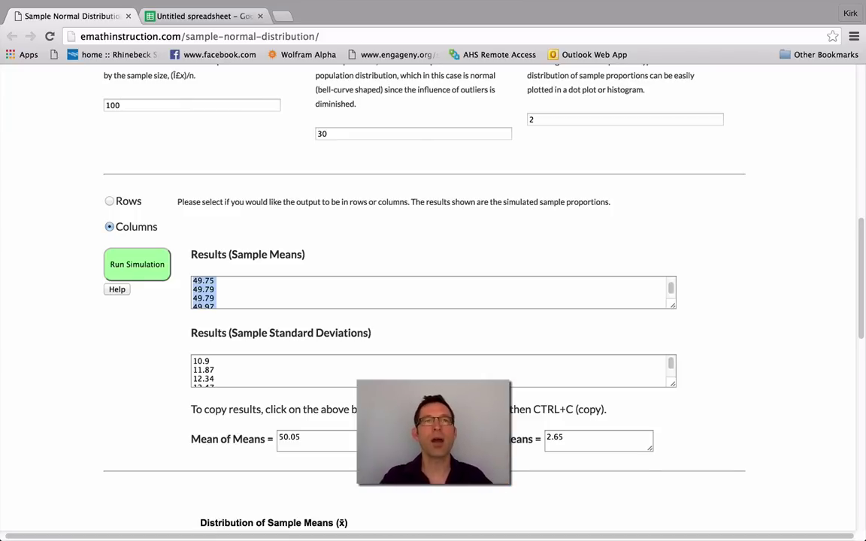
left_click(199, 16)
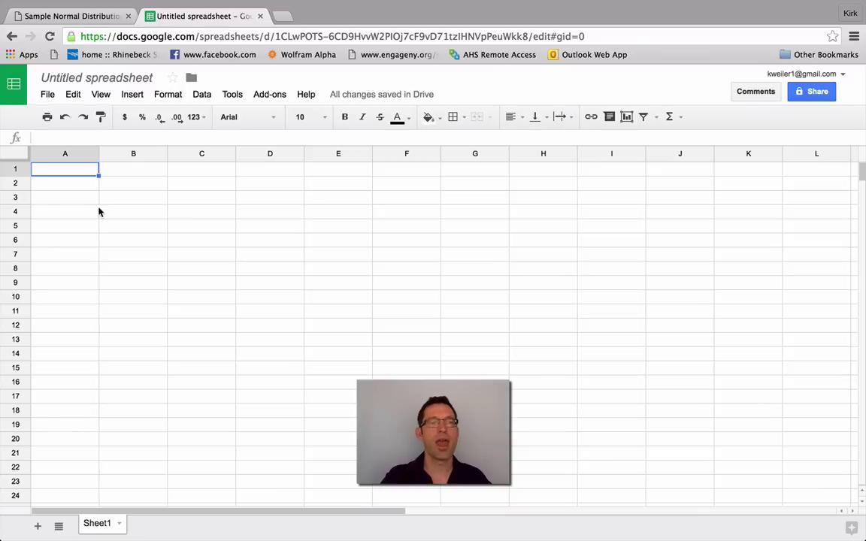
Paste the sample means into column A and label cell C3 'avg ='.
key("ctrl+v")
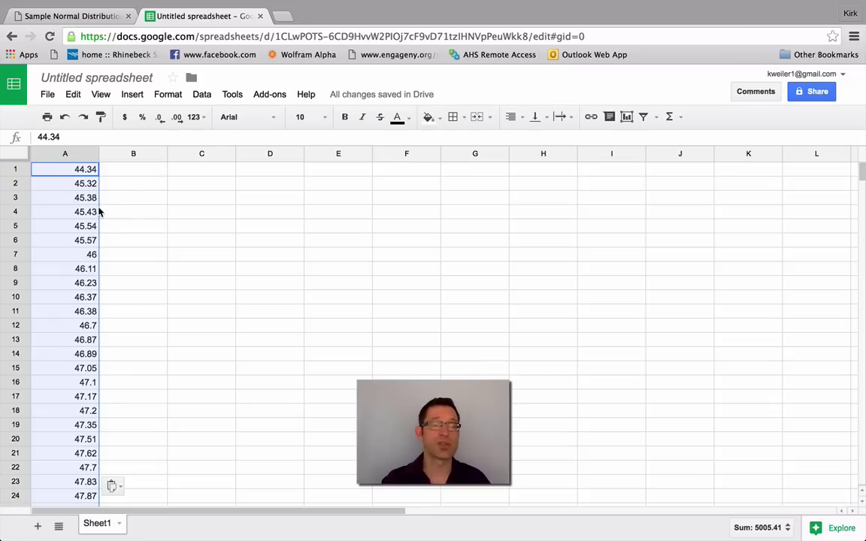
left_click(190, 202)
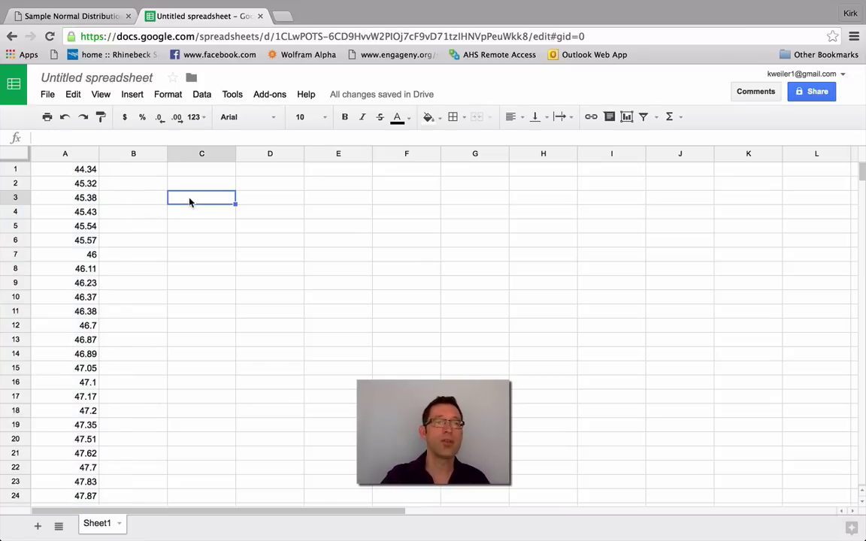
type("a")
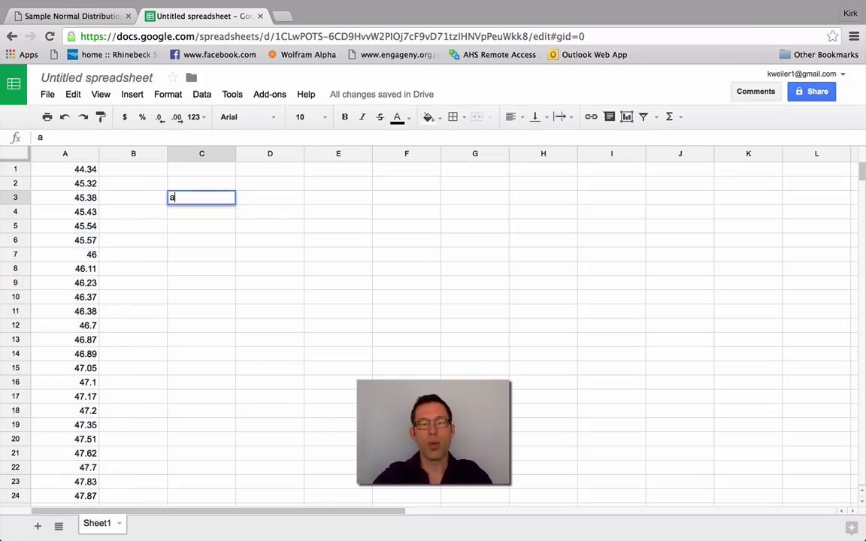
type("vg =")
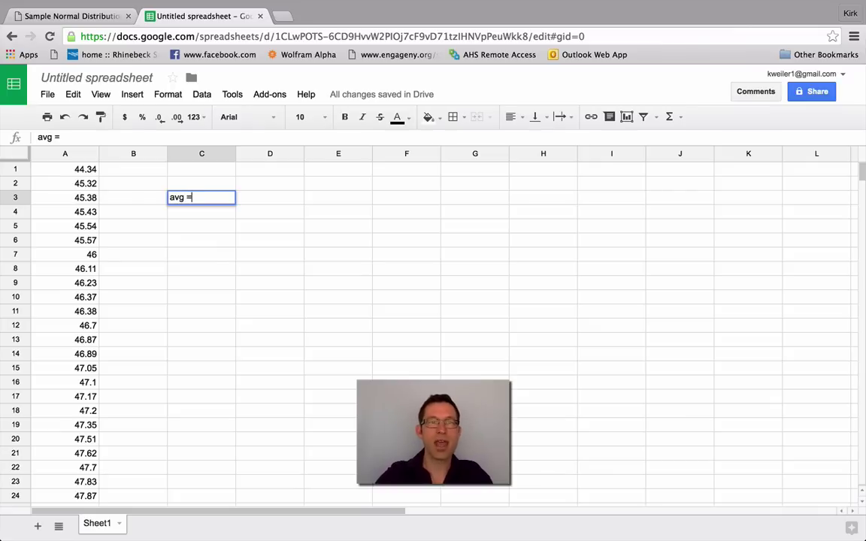
key("Tab")
Enter =AVERAGE(A:A) in D3, returning 50.0541.
type("=")
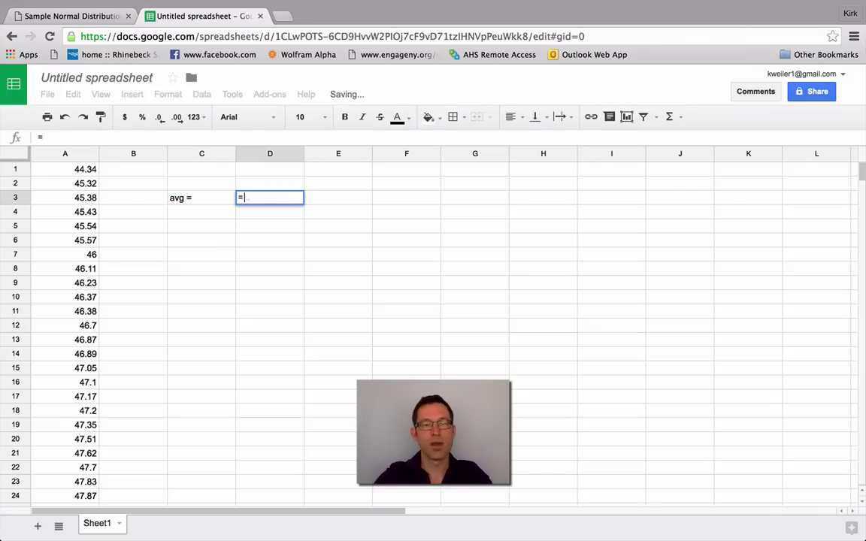
type("av")
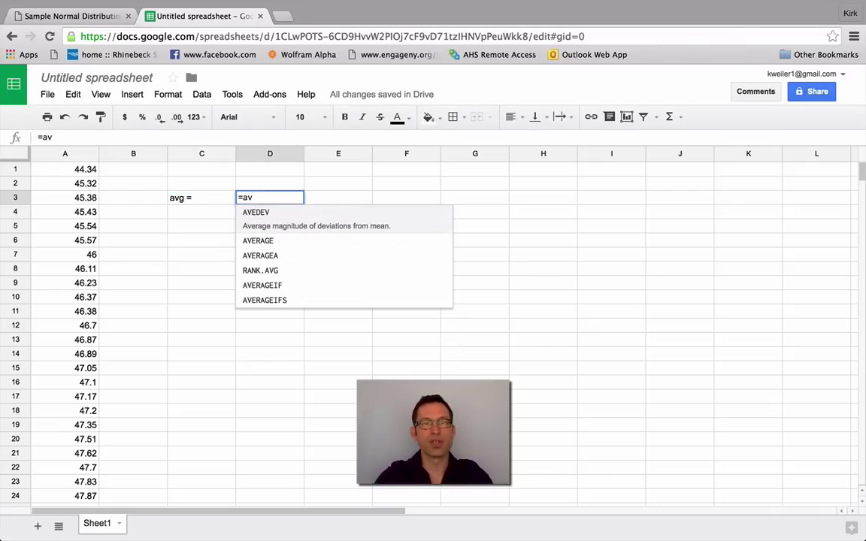
type("er")
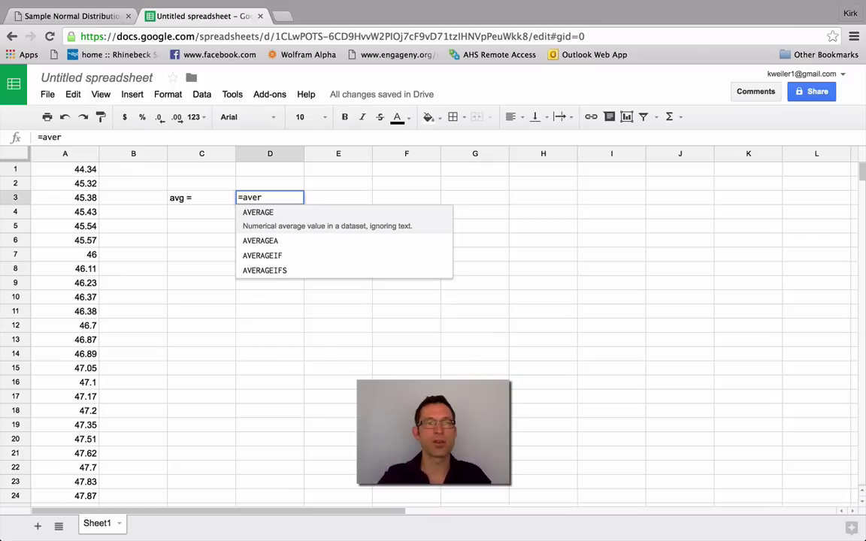
left_click(257, 212)
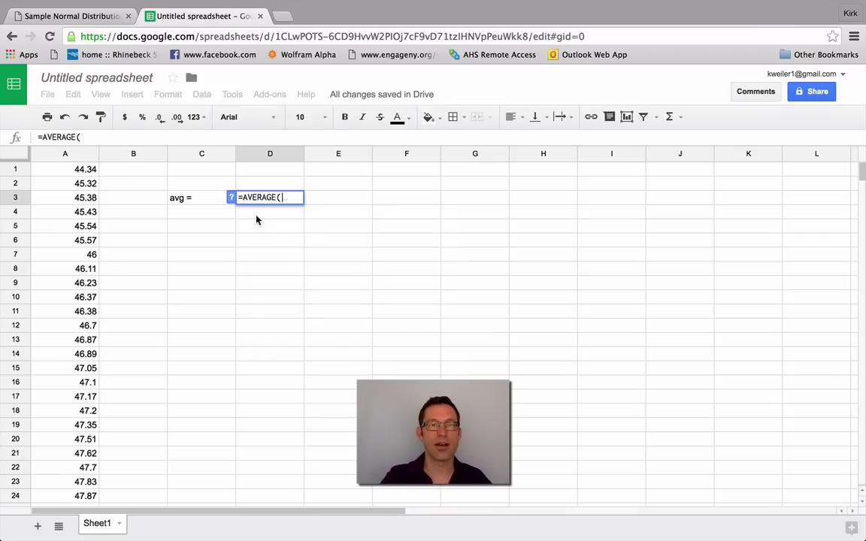
left_click(66, 154)
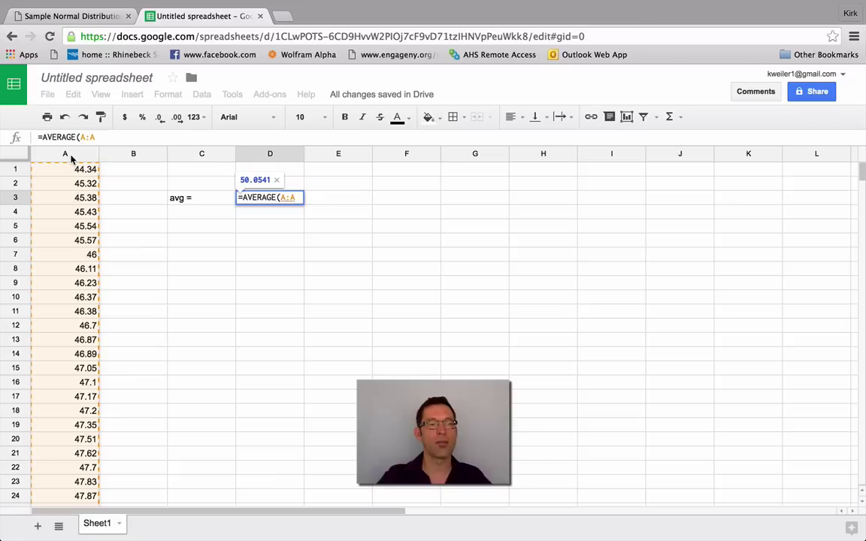
type(")")
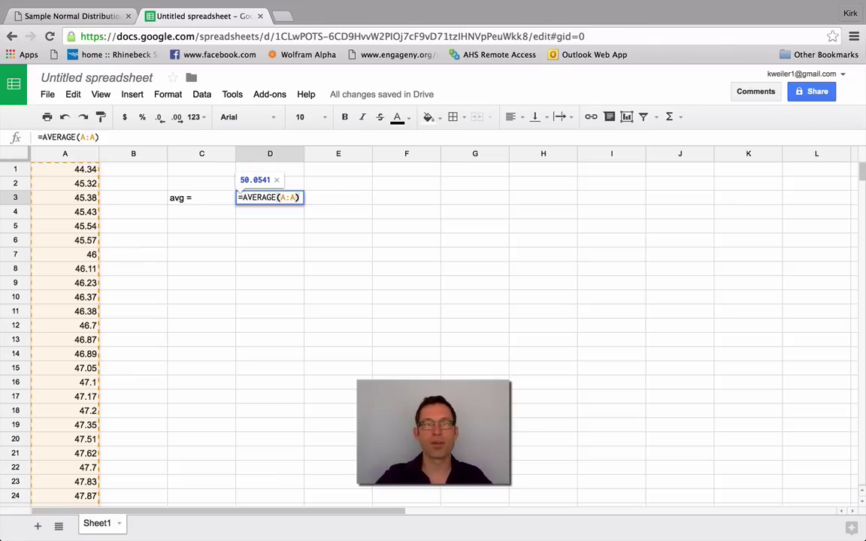
key("Return")
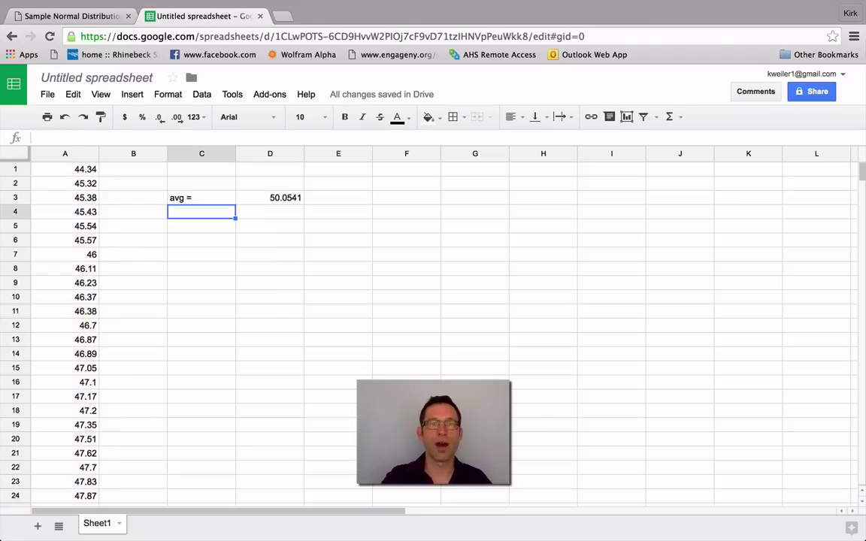
key("ctrl+Up")
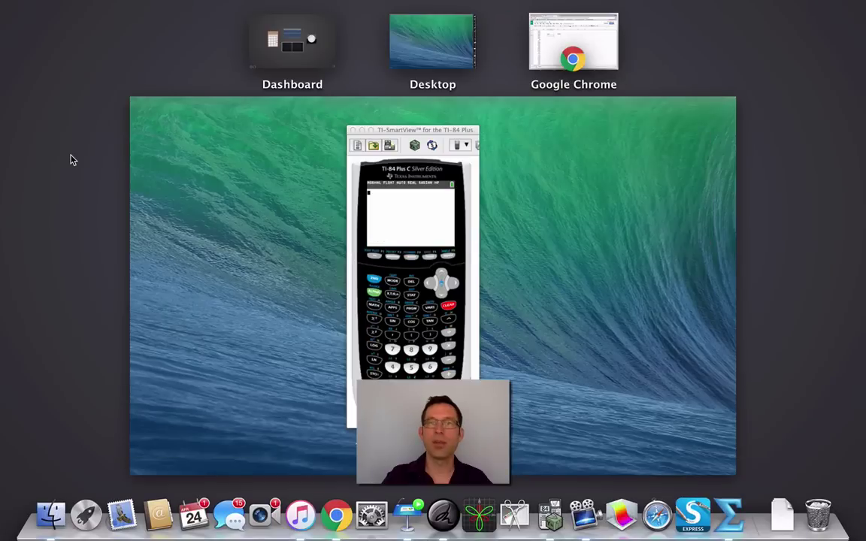
Handwrite μx̄ = 50.05 under question (b) and circle μ = 50 in the Exercise #1 header.
left_click(408, 515)
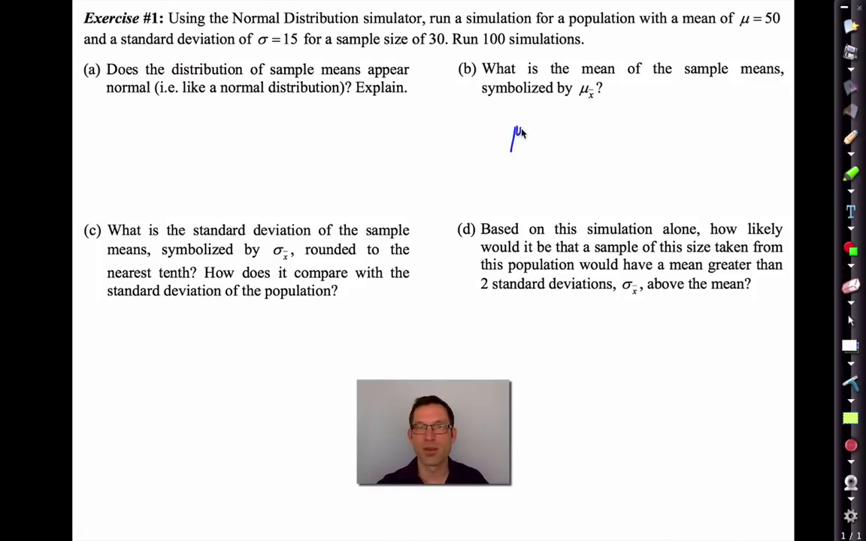
mouse_move(529, 134)
left_mouse_down()
mouse_move(535, 141)
mouse_move(534, 129)
left_mouse_up()
mouse_move(549, 133)
left_mouse_down()
mouse_move(571, 134)
mouse_move(570, 141)
mouse_move(587, 131)
mouse_move(612, 138)
mouse_move(621, 127)
left_mouse_up()
left_click(596, 137)
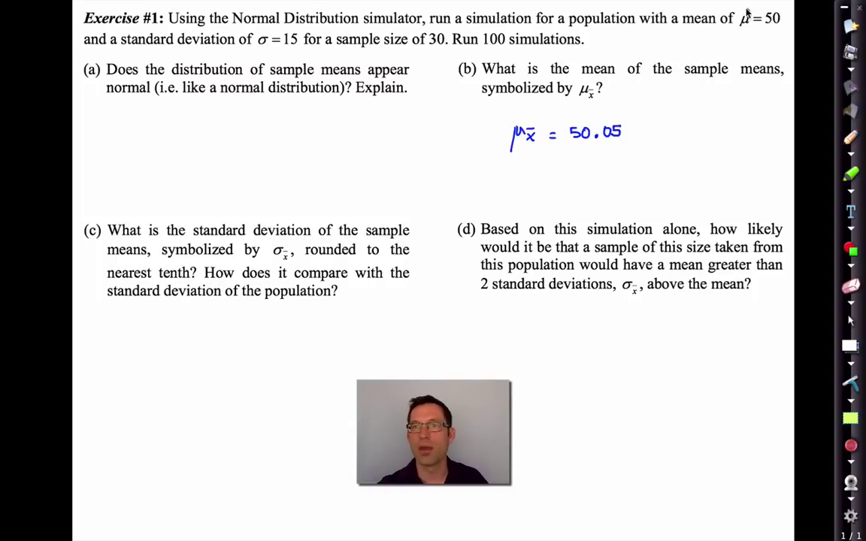
mouse_move(747, 11)
left_mouse_down()
mouse_move(736, 30)
mouse_move(782, 30)
mouse_move(767, 8)
mouse_move(742, 13)
left_mouse_up()
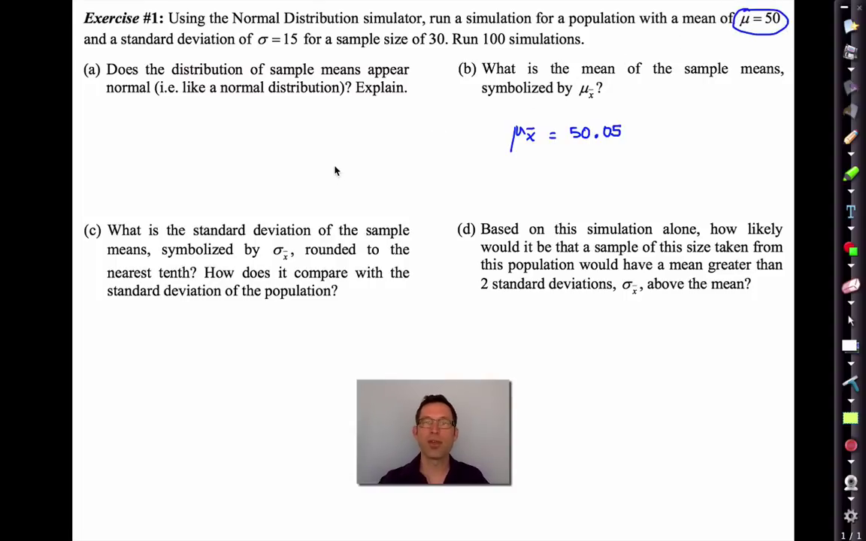
key("ctrl+Up")
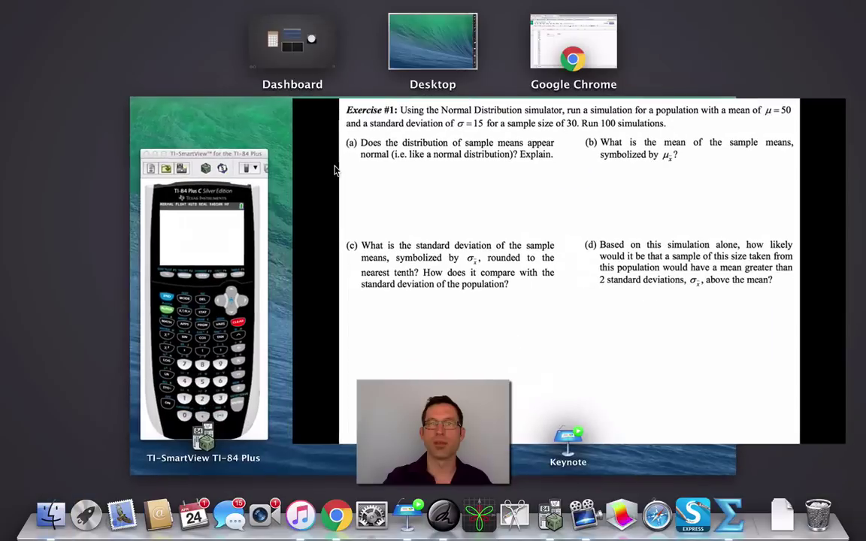
Label cell C4 'stddev=' in the spreadsheet.
left_click(542, 41)
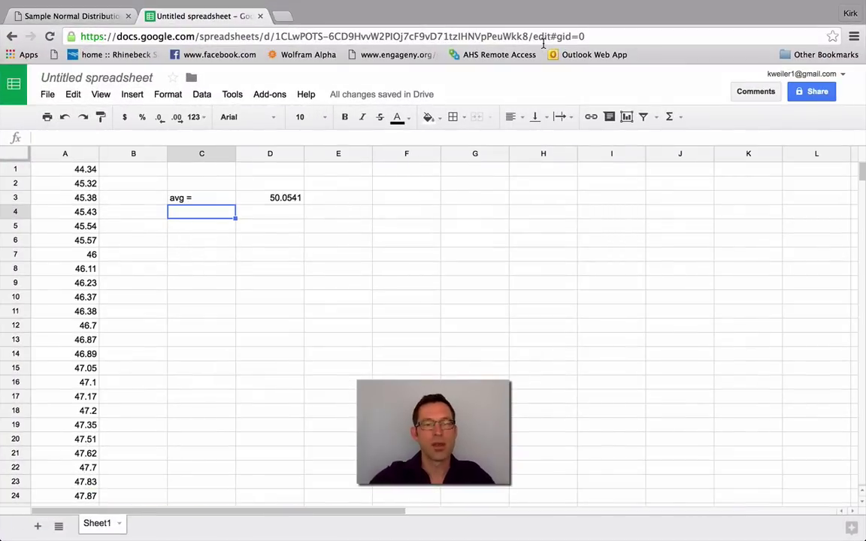
type("stdde")
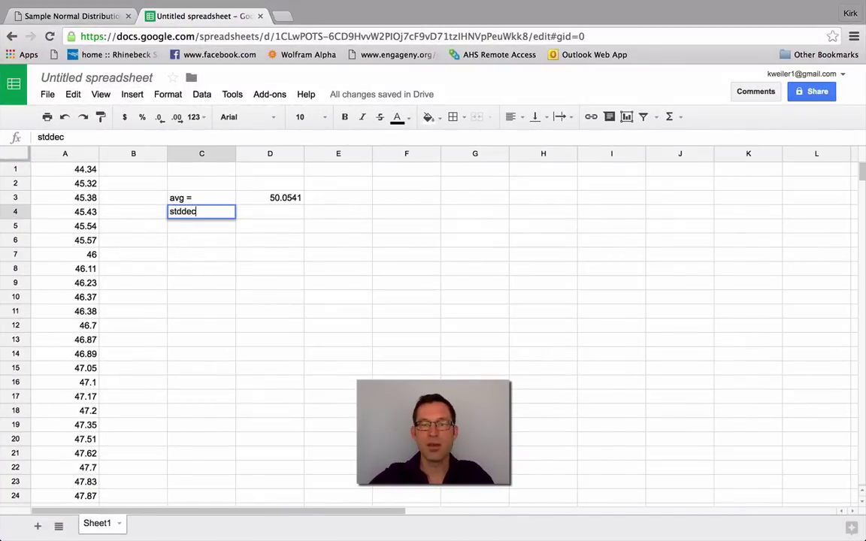
type("v=")
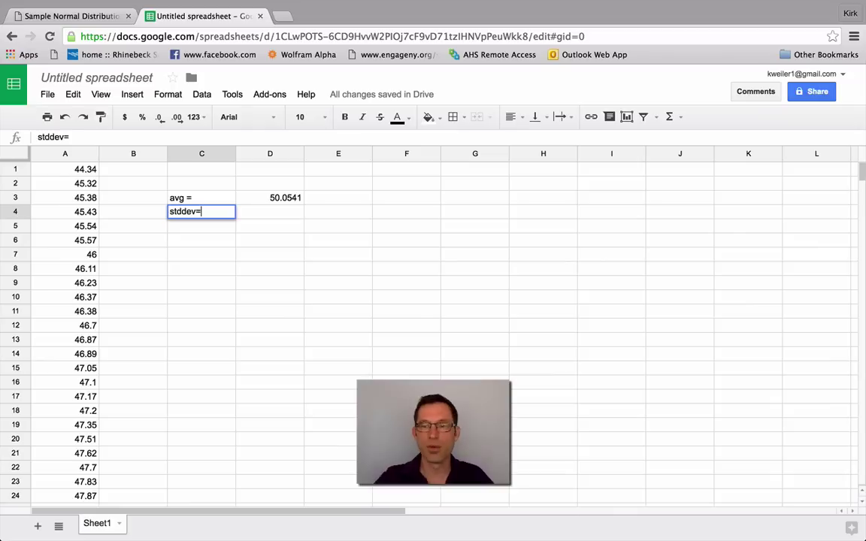
key("Tab")
Enter =STDEV(A:A) in D4, returning 2.557386251.
type("=st")
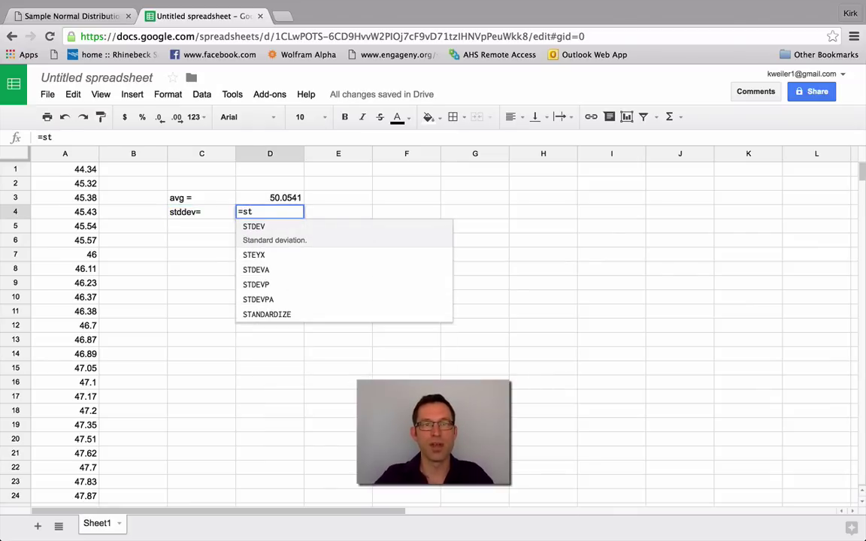
left_click(262, 236)
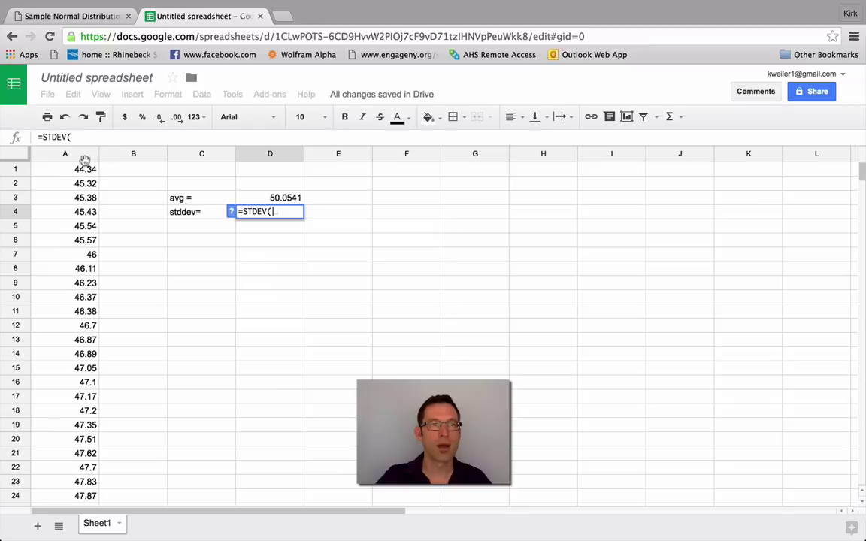
left_click(42, 158)
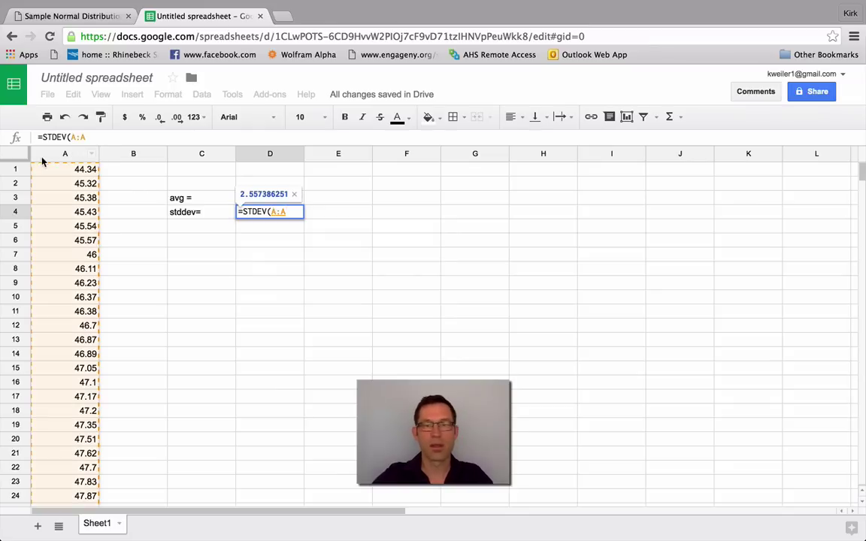
key("Return")
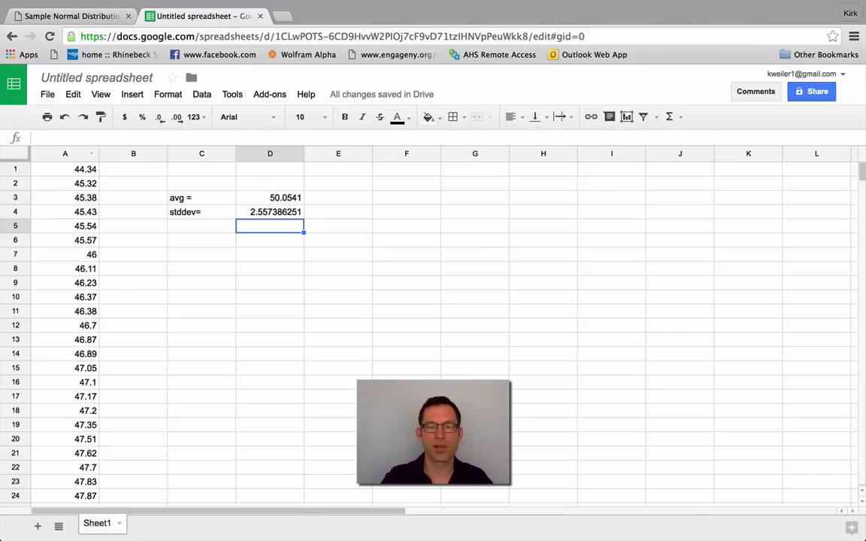
key("ctrl+Up")
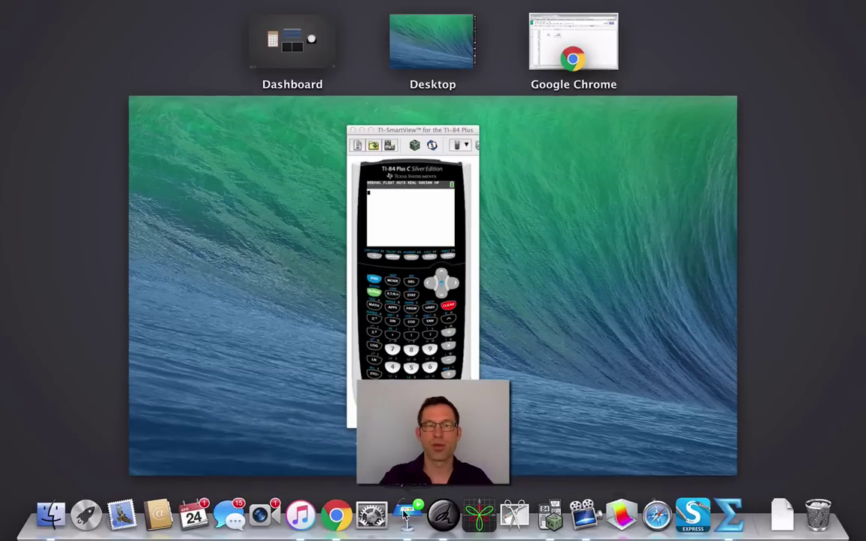
Ink σx̄ = 2.6 under question (c), circle σ = 15 in the header, and begin writing σ.
left_click(445, 529)
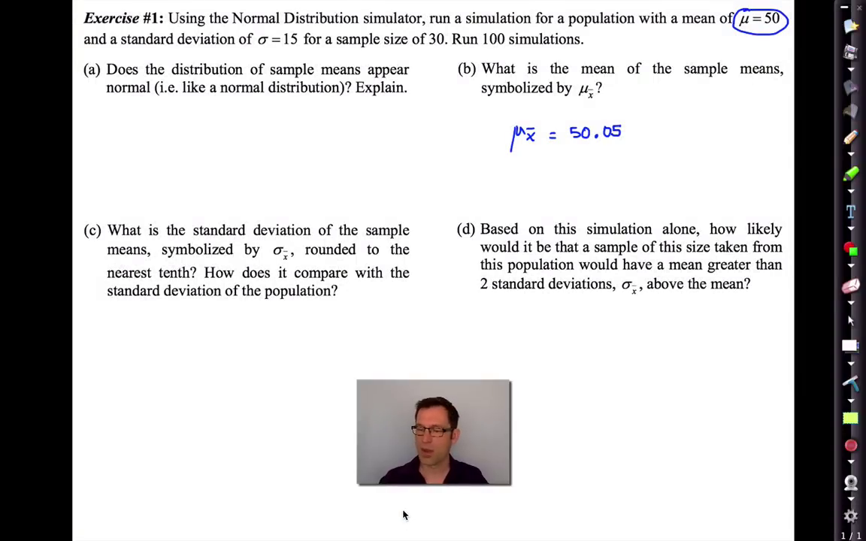
mouse_move(207, 331)
left_mouse_down()
mouse_move(218, 325)
mouse_move(218, 338)
mouse_move(219, 327)
mouse_move(271, 333)
left_mouse_up()
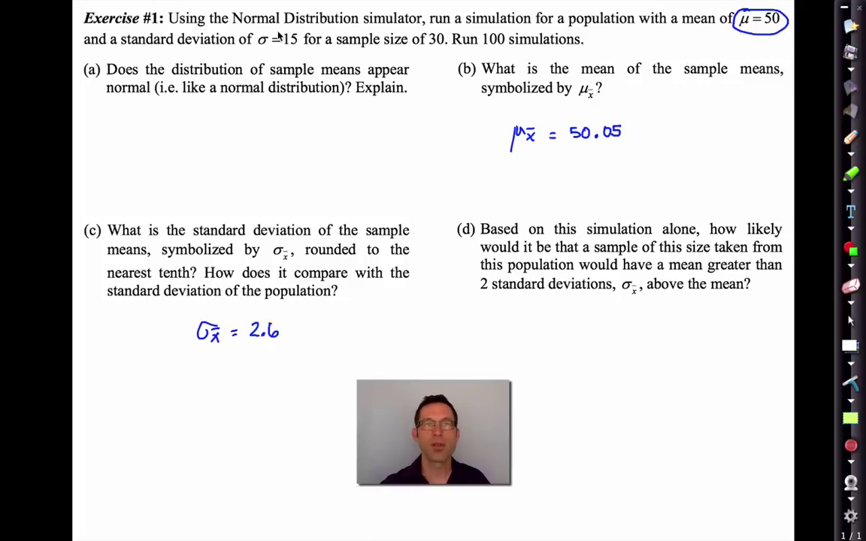
mouse_move(278, 38)
left_mouse_down()
mouse_move(262, 29)
mouse_move(255, 49)
mouse_move(302, 34)
mouse_move(279, 29)
left_mouse_up()
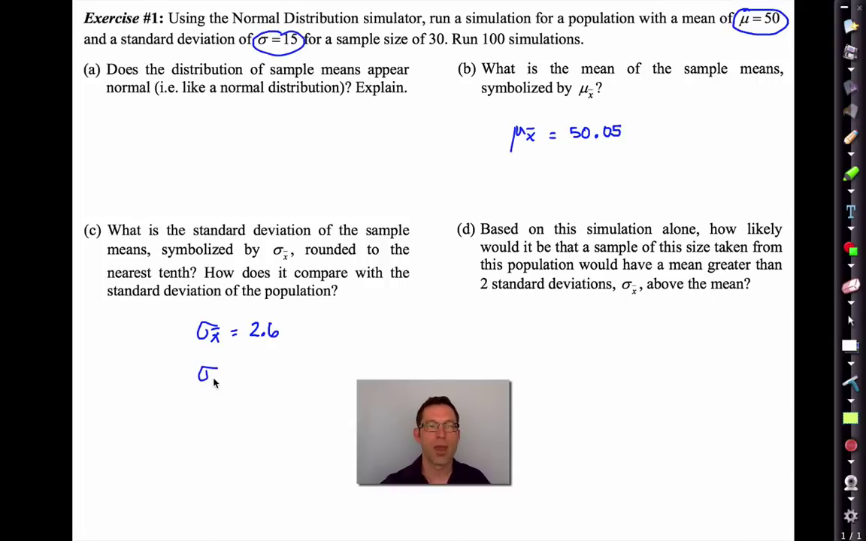
mouse_move(216, 380)
left_mouse_down()
mouse_move(241, 369)
mouse_move(255, 377)
mouse_move(265, 366)
left_mouse_up()
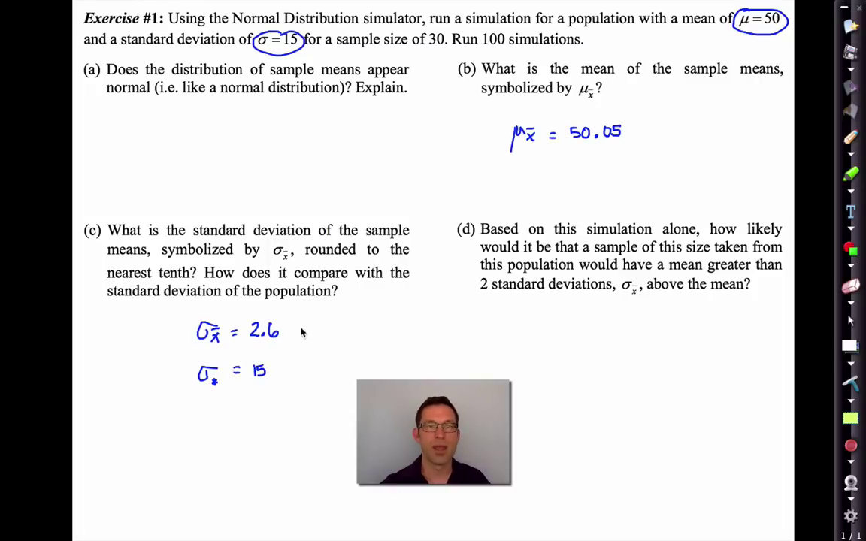